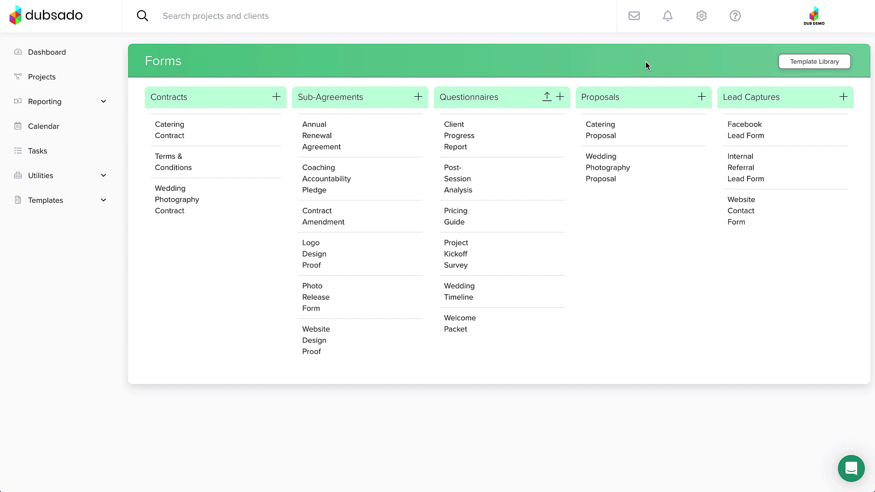
Step: Create a new proposal from the + at the top of the Forms page's Proposals column
click(701, 97)
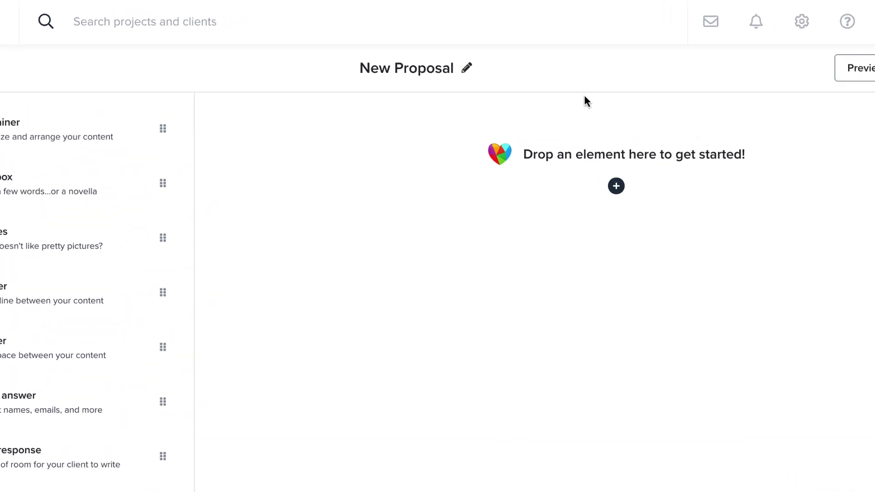
Step: Replace the 'New Proposal' title with 'Services Proposal'
click(478, 86)
key(ctrl+a)
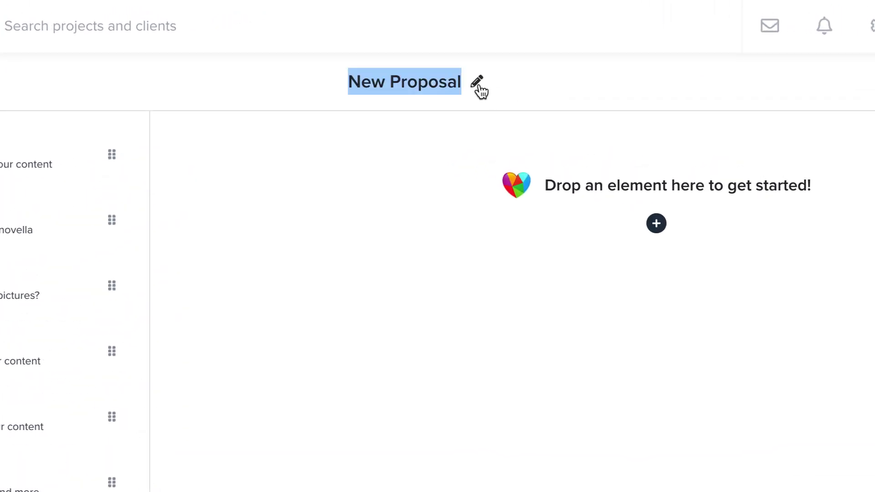
text(Services Propo)
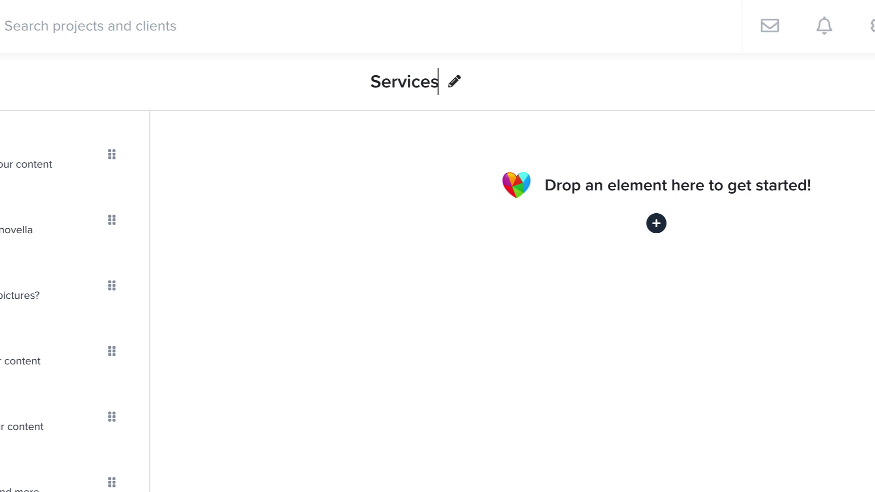
text(sal)
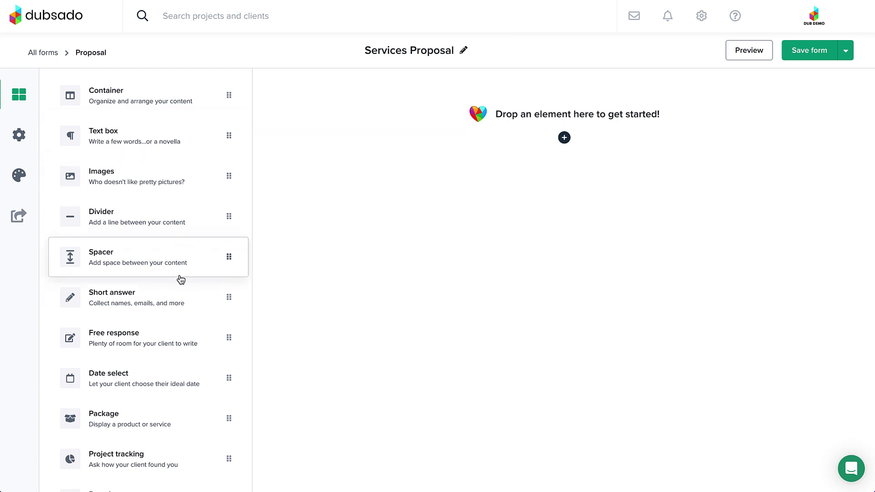
scroll(179, 296, down, 5)
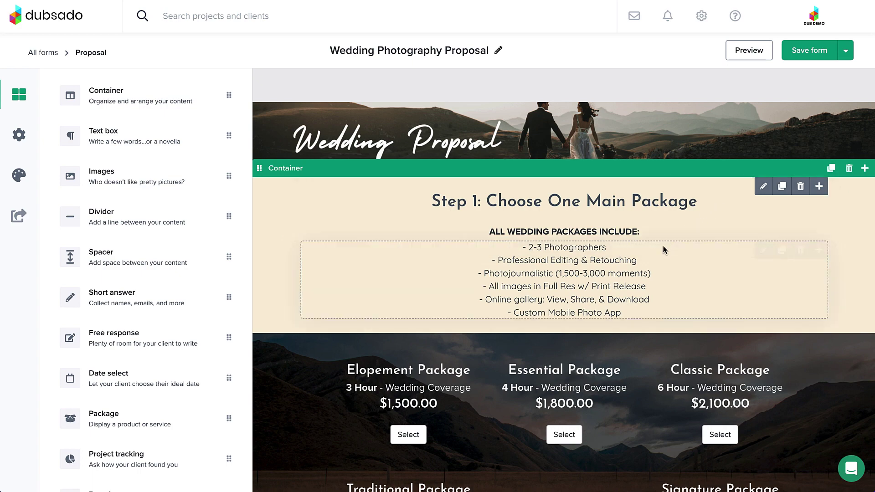
scroll(619, 286, down, 3)
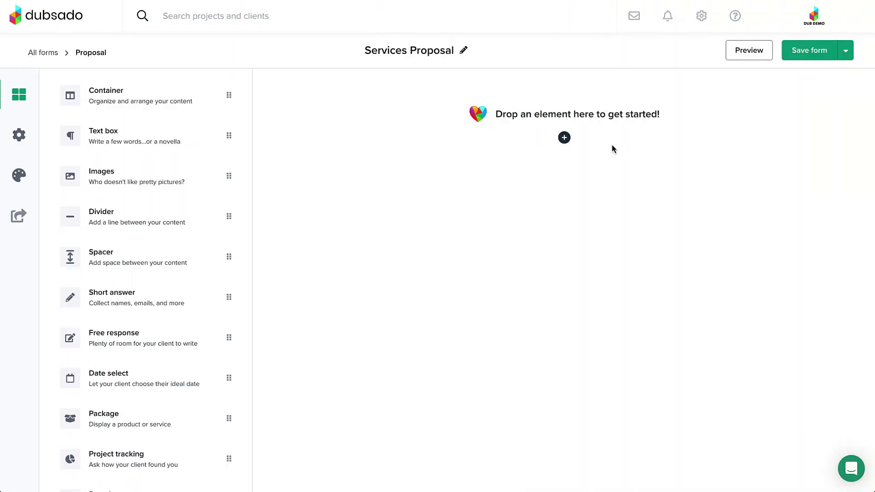
Step: Insert a Package element into the empty form body
click(564, 137)
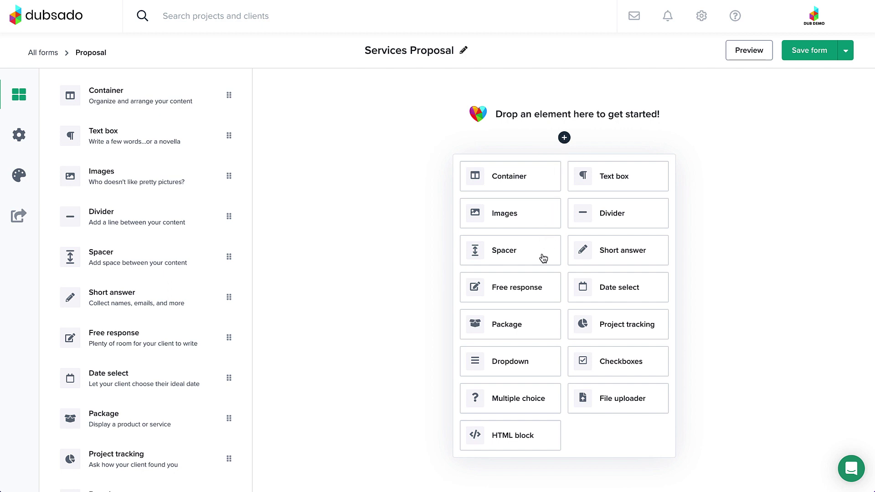
click(536, 332)
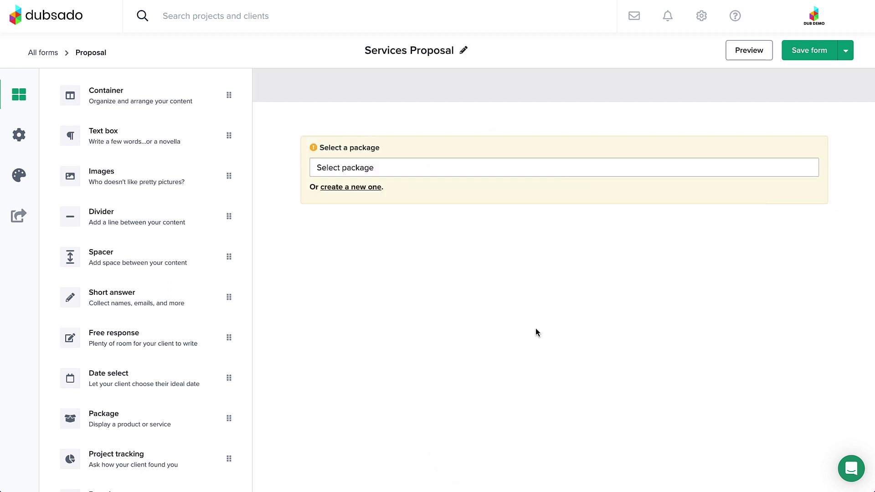
Step: Select 'Essential Package - $1,800.00' as the block's existing package
click(395, 171)
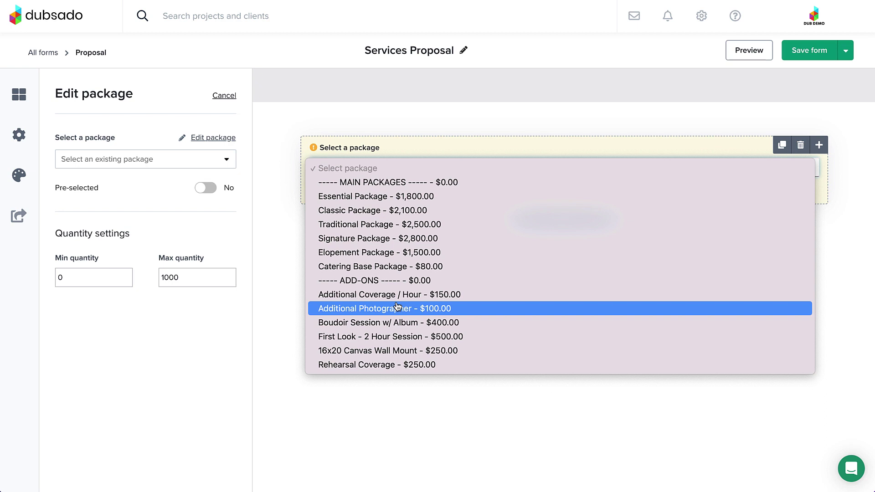
click(175, 164)
click(174, 163)
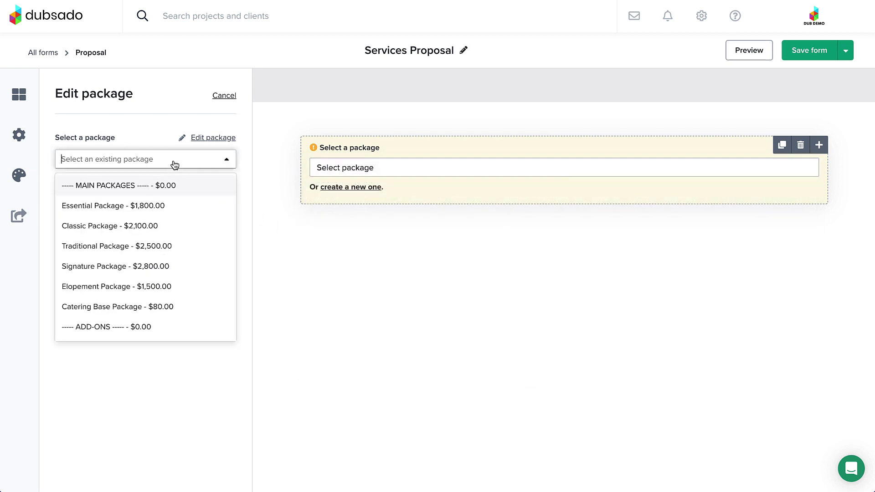
click(174, 205)
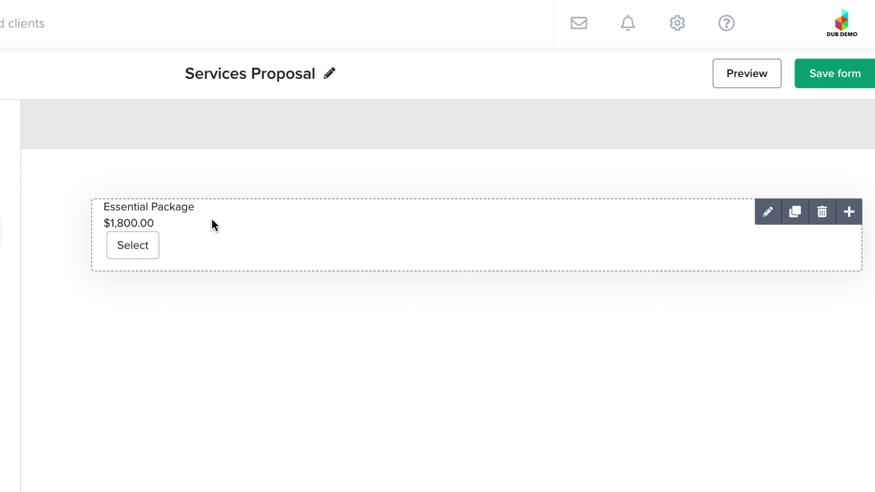
Step: Edit the package block inline and select its name, price smart fields and Select button
click(765, 217)
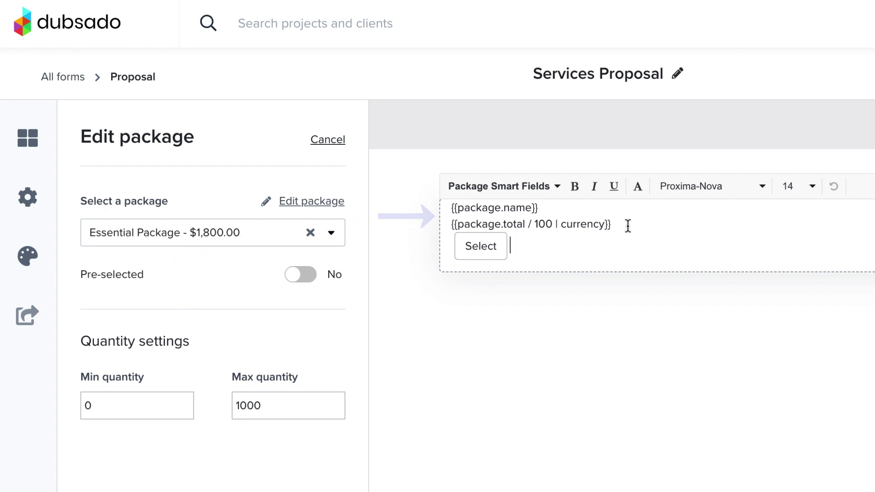
click(542, 190)
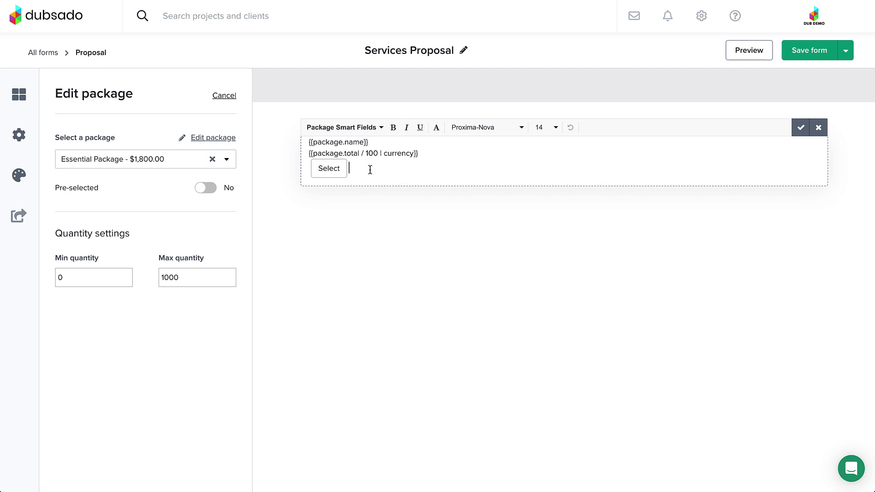
drag(369, 169, 307, 143)
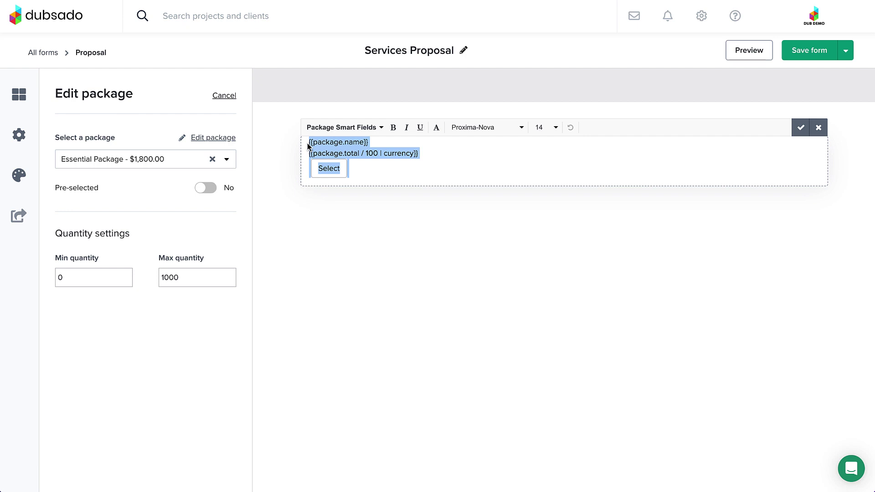
Step: Delete the block content and insert the Package Smart Fields Large Checkbox with the package name
key(BackSpace)
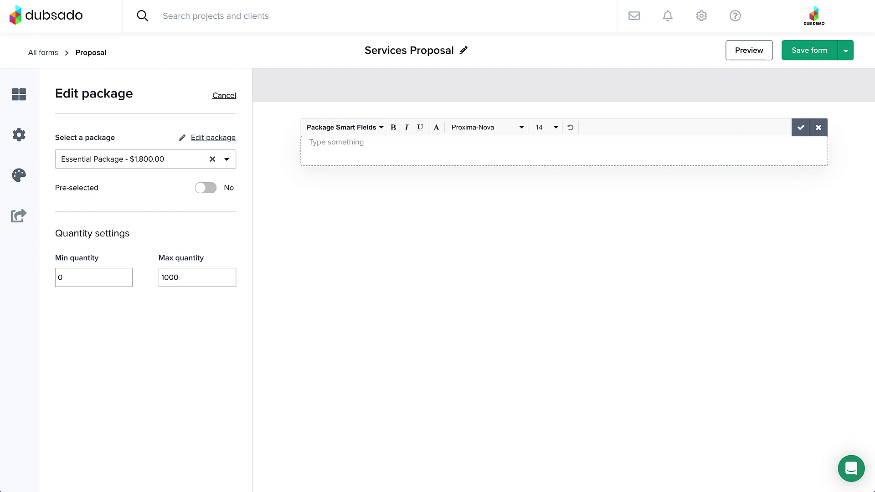
click(353, 133)
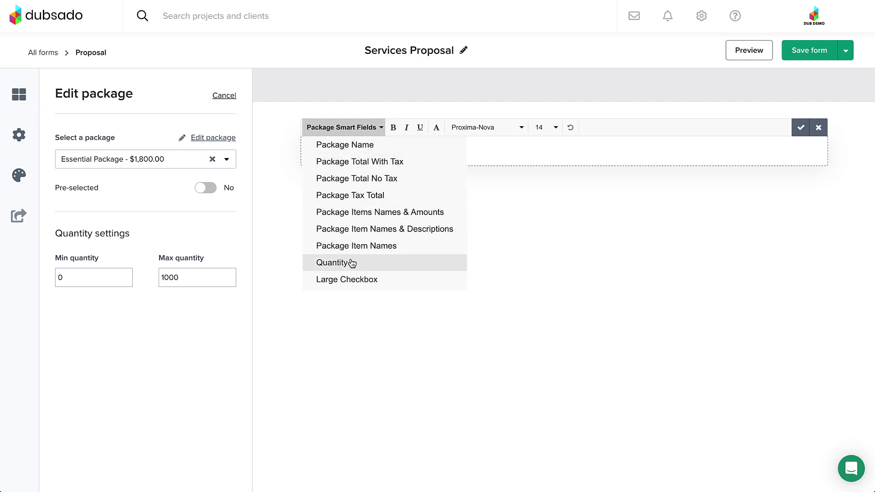
scroll(351, 263, down, 2)
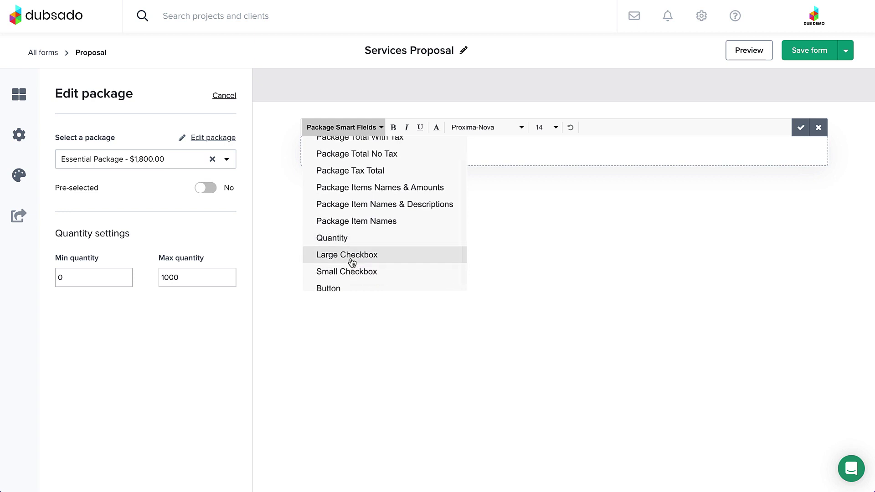
scroll(352, 263, down, 1)
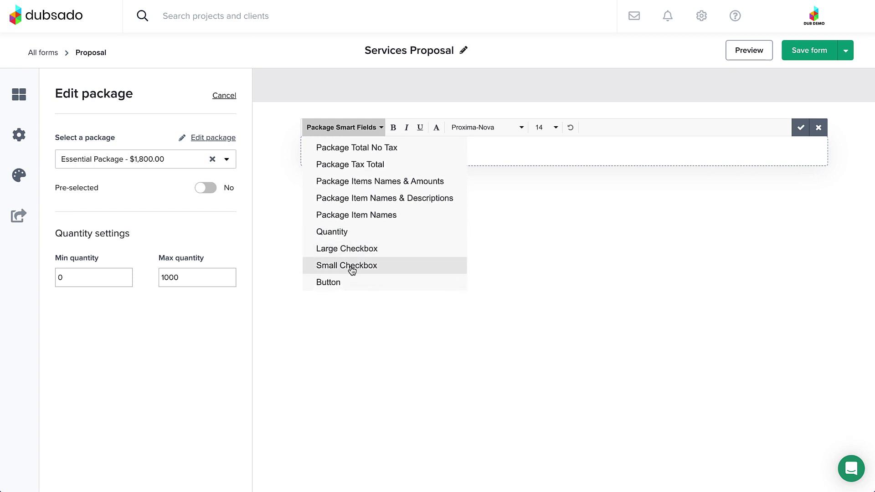
click(351, 250)
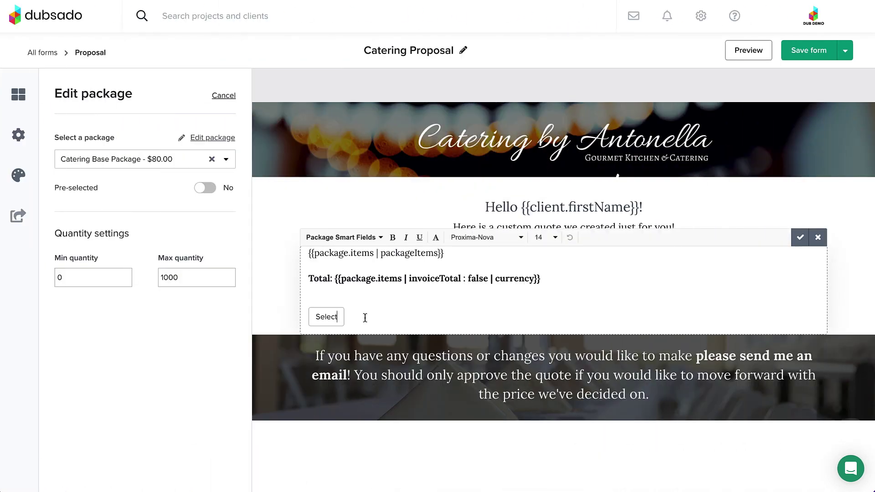
Step: Delete the catering package's Select button and set Pre-selected to Yes
double_click(318, 319)
key(BackSpace)
key(BackSpace)
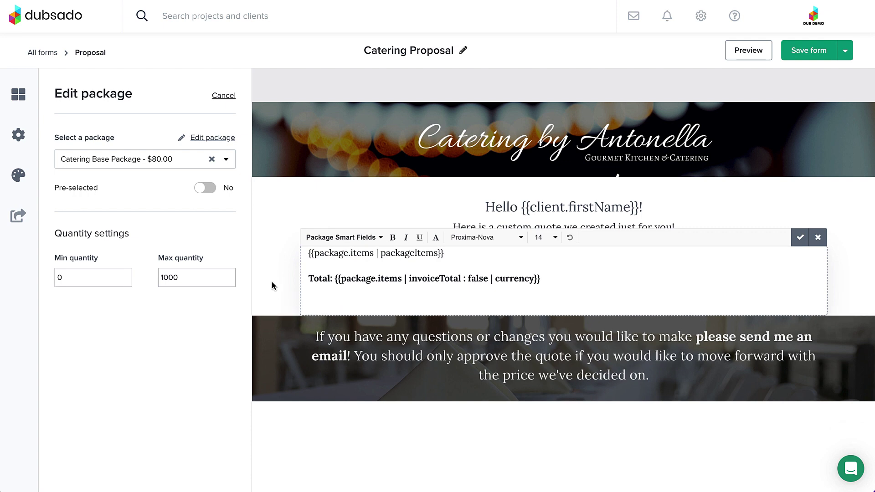
click(213, 193)
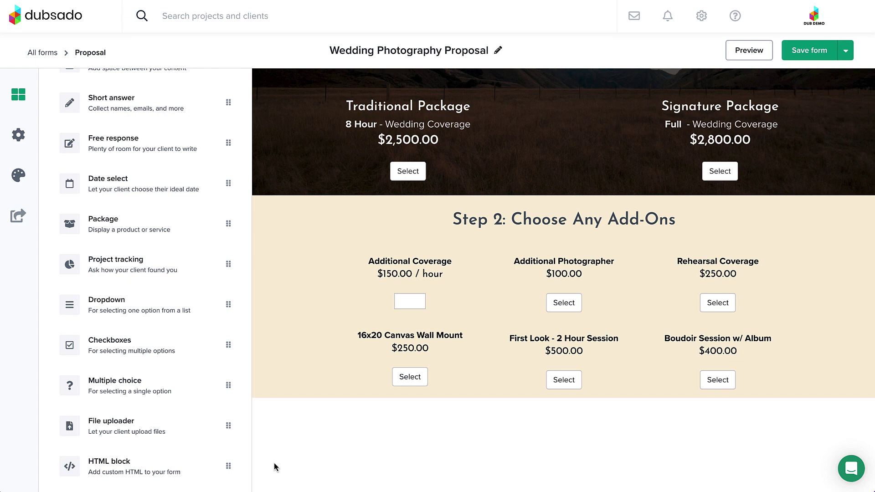
Step: Add an HTML block and paste in the 'Dubsado Basics - Proposals' YouTube iframe embed code
click(205, 467)
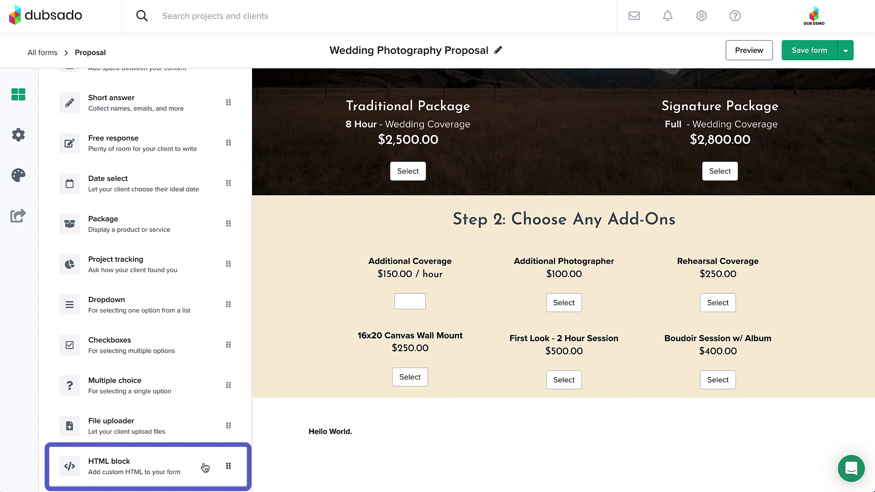
click(319, 438)
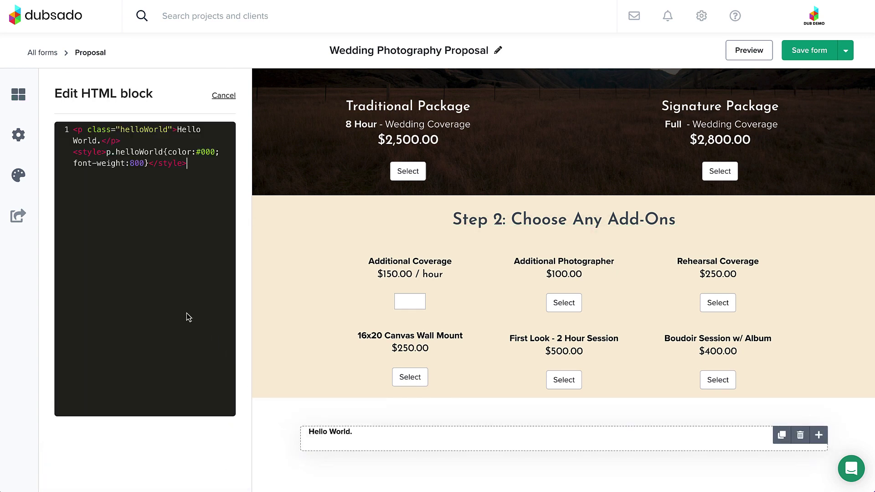
key(ctrl+a)
text(<iframe width="560" height="315" src="https://www.youtube.com/embed/Ts2zhLP78aQ" title="YouTube video player" frameborder="0" allow="accelerometer; autoplay; clipboard-write; encrypted-media; gyroscope; picture-in-picture" allowfullscreen></iframe>)
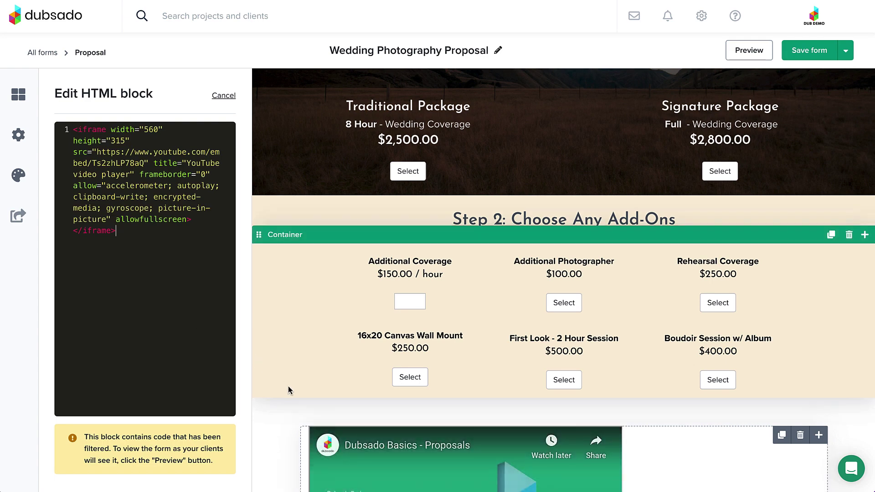
scroll(288, 386, down, 2)
scroll(288, 386, down, 3)
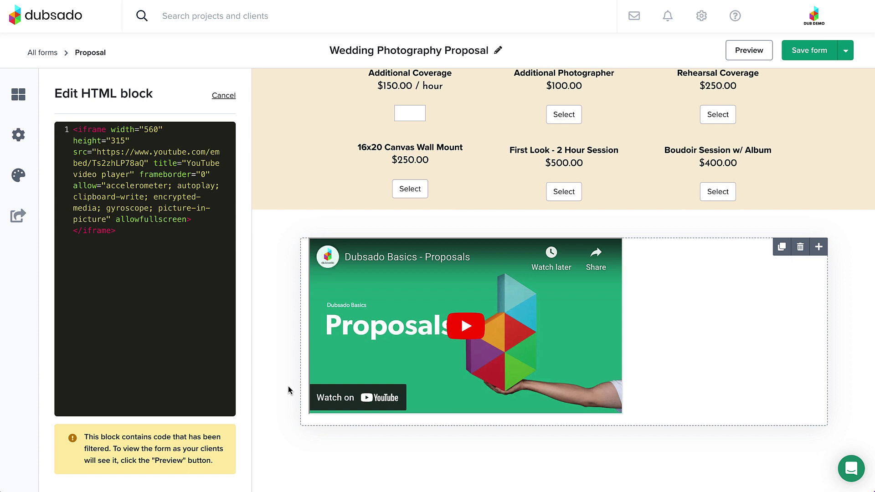
Step: Insert a File uploader element beneath the embedded YouTube video
click(19, 179)
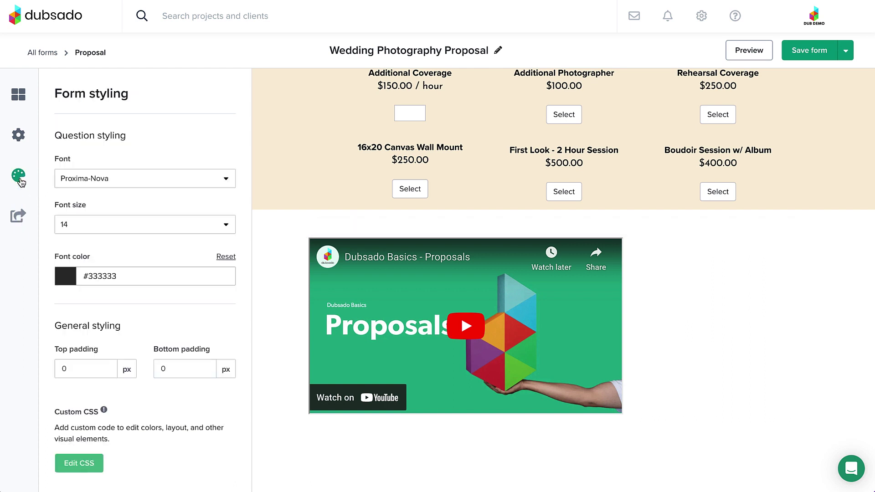
click(18, 95)
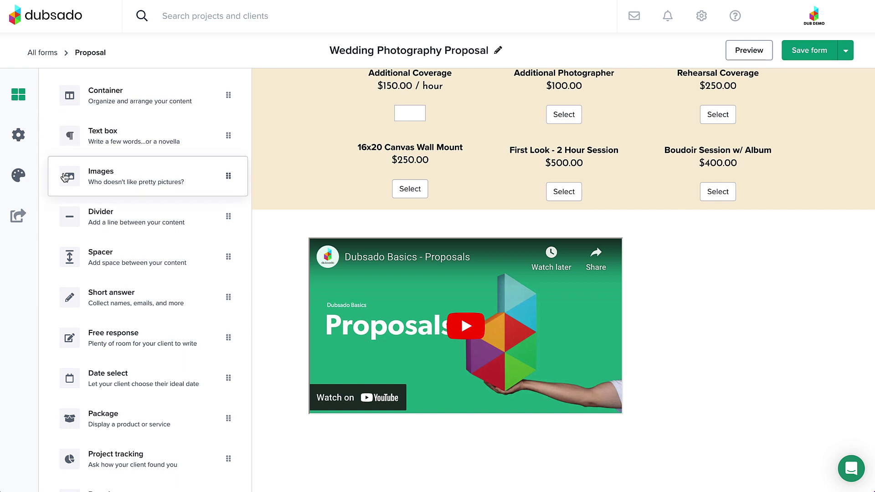
scroll(136, 332, down, 5)
click(155, 429)
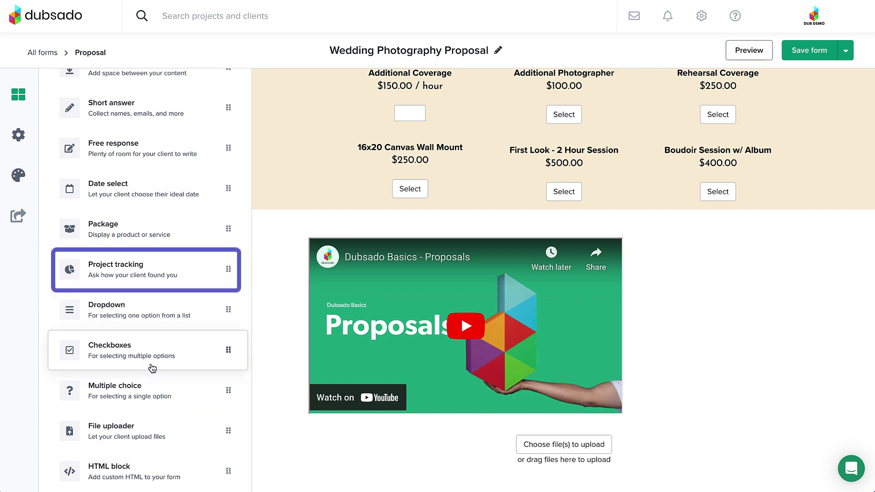
Step: Add a Project tracking 'How did you hear about us?' field and show its Project sources list
click(157, 281)
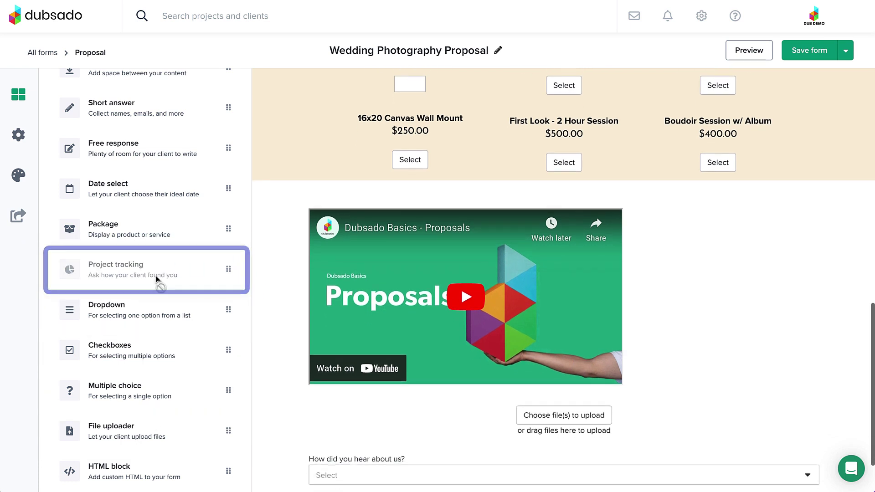
click(328, 459)
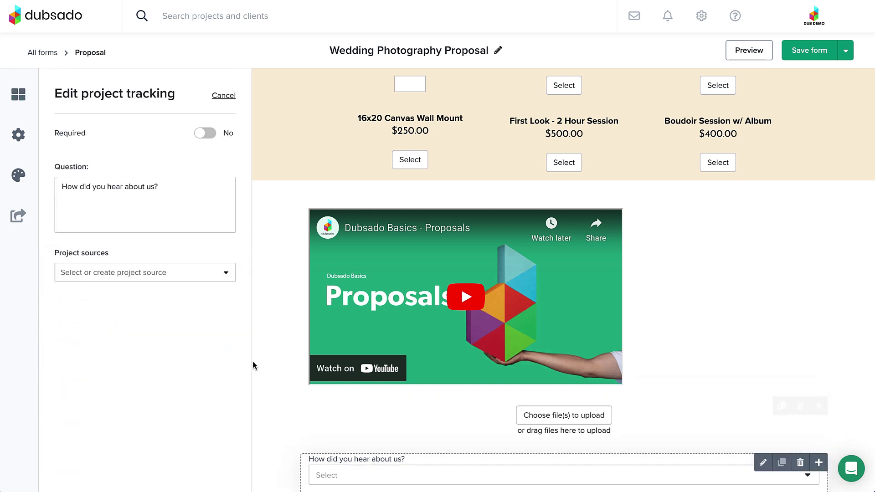
click(184, 280)
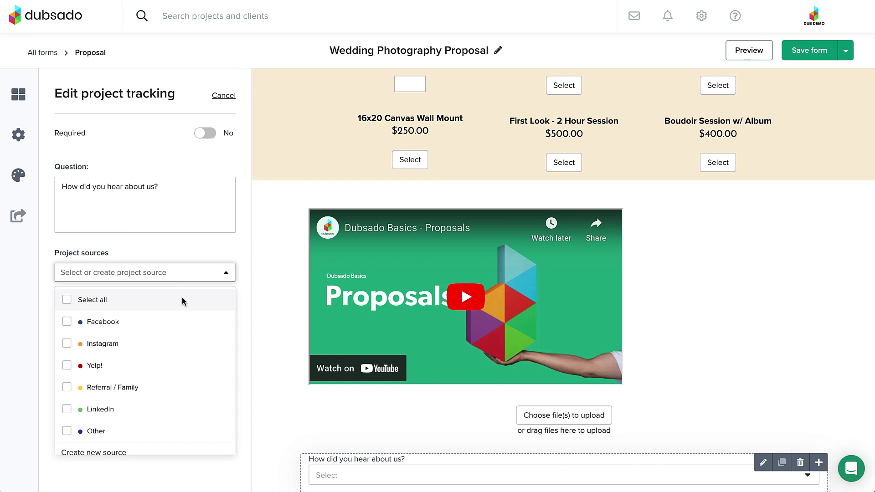